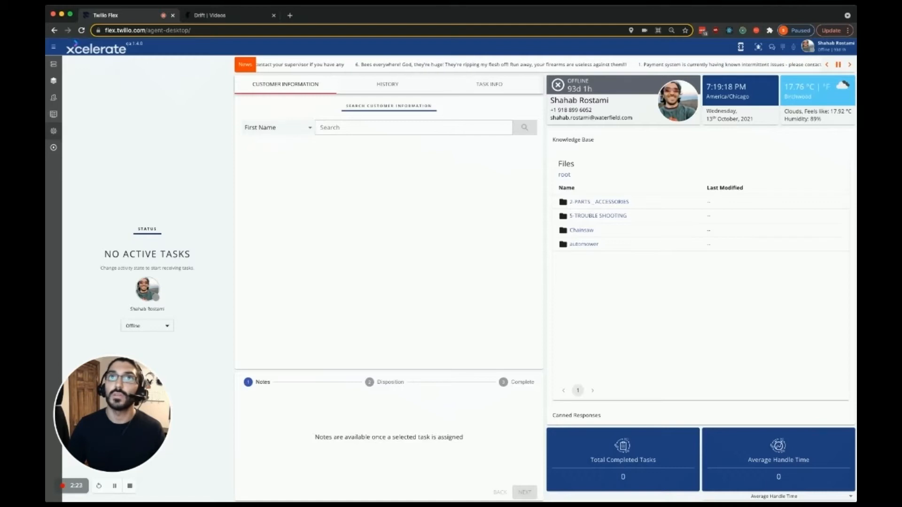
# Open the Time Based Routing page in the supervisor settings and look over the current week's schedules.
pyautogui.click(53, 131)
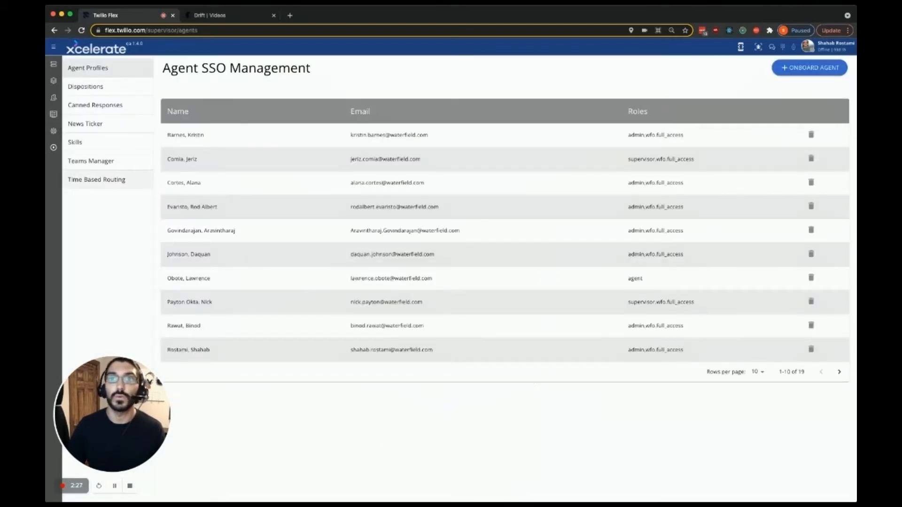
pyautogui.click(96, 179)
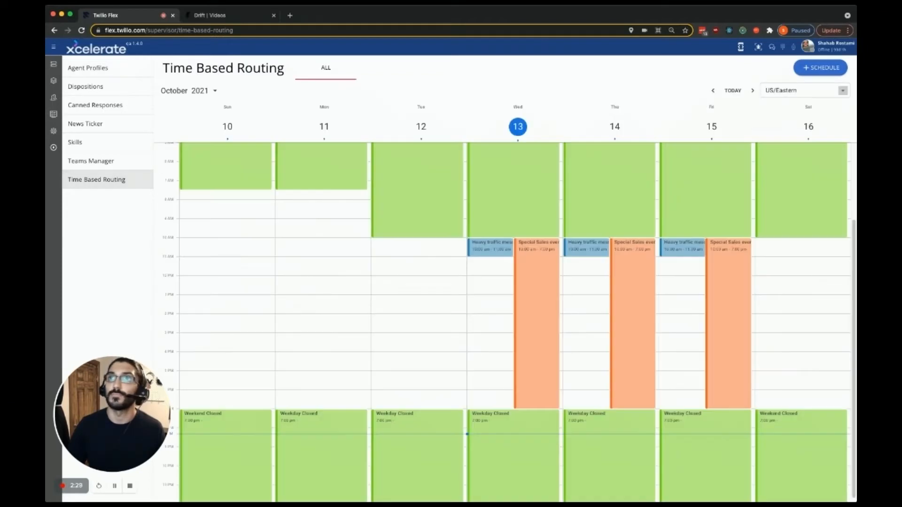
pyautogui.scroll(3, 515, 322)
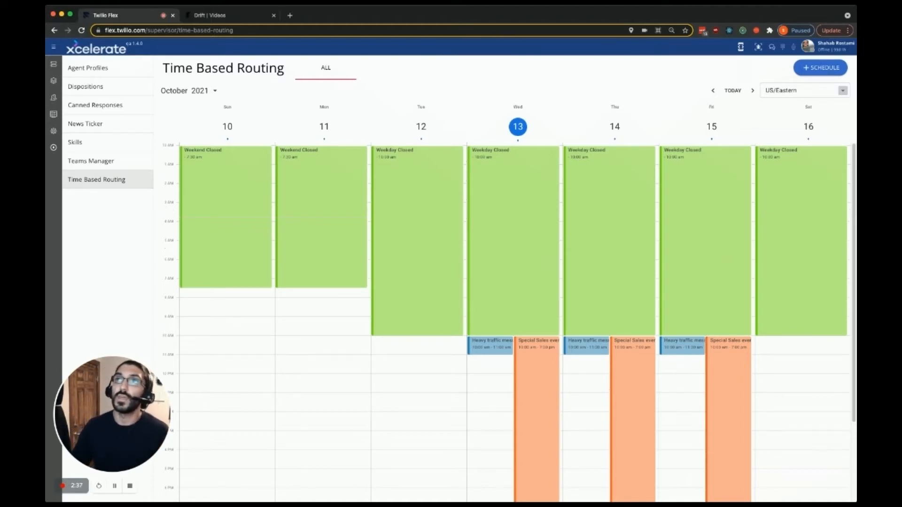
pyautogui.scroll(-1, 502, 324)
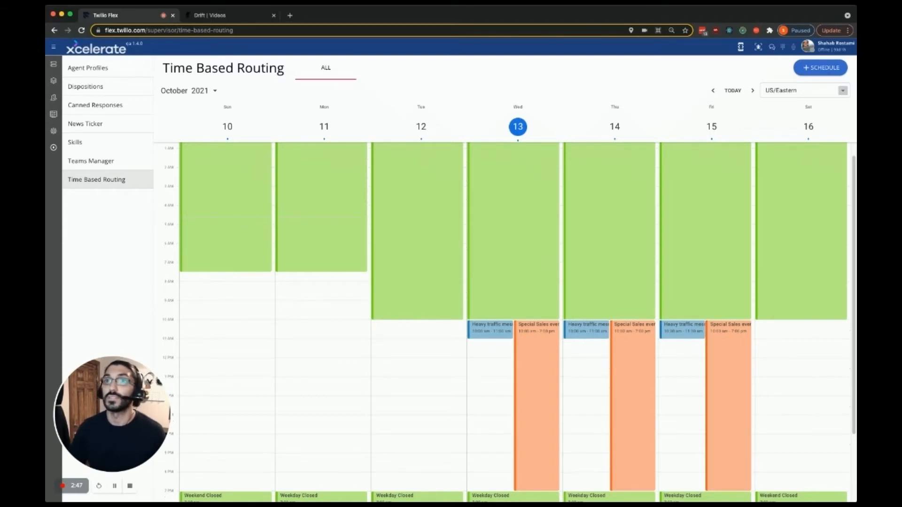
pyautogui.scroll(1, 516, 319)
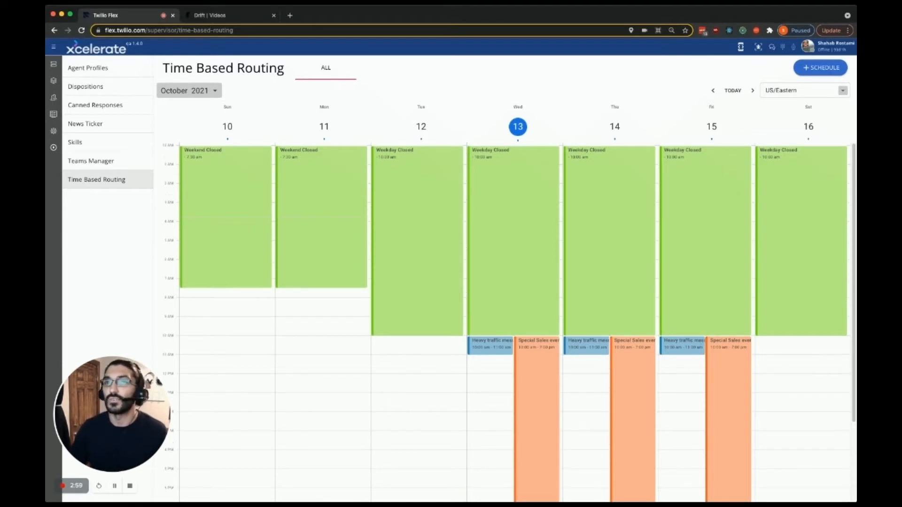
# Browse the October 2021 routing calendar, viewing the week of October 17 and returning to the week of October 10.
pyautogui.click(188, 90)
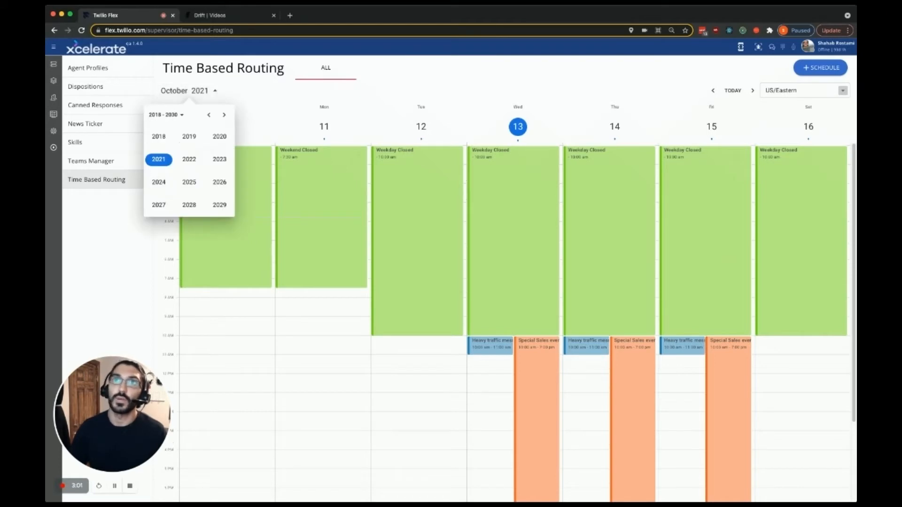
pyautogui.click(159, 159)
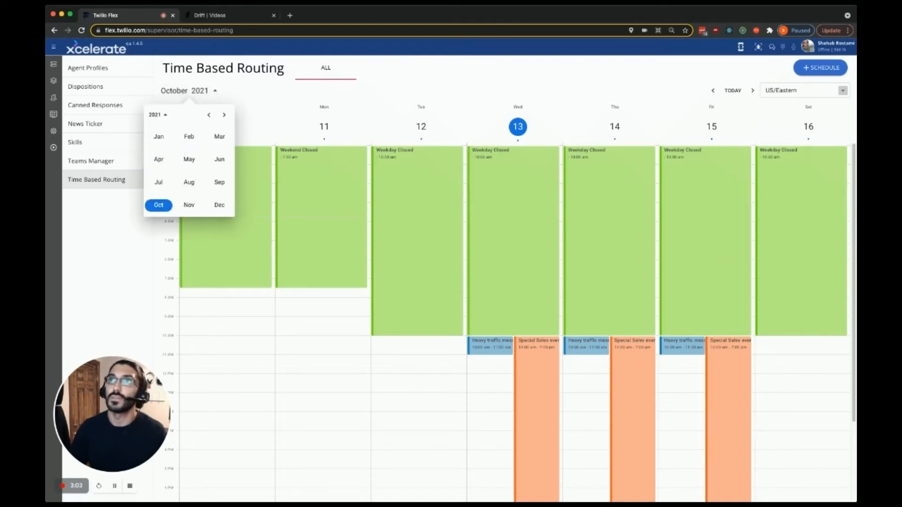
pyautogui.click(159, 204)
pyautogui.click(752, 90)
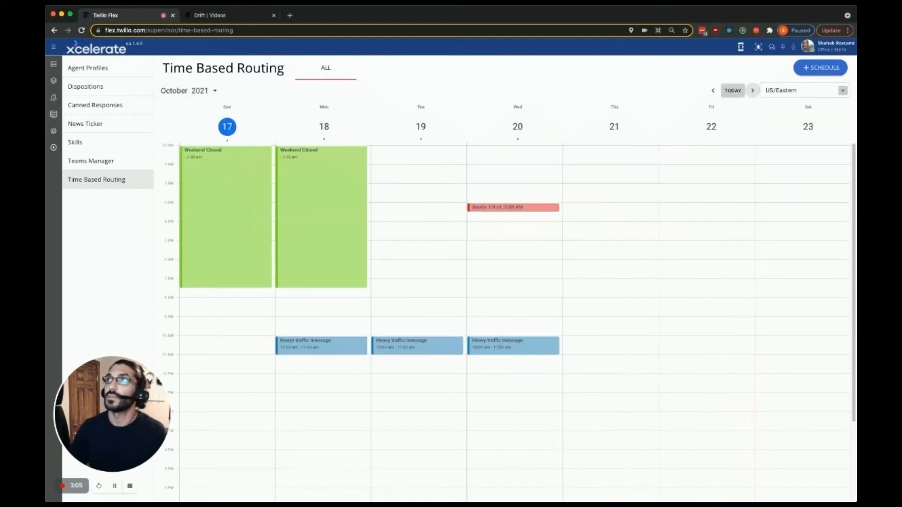
pyautogui.click(712, 90)
pyautogui.click(712, 91)
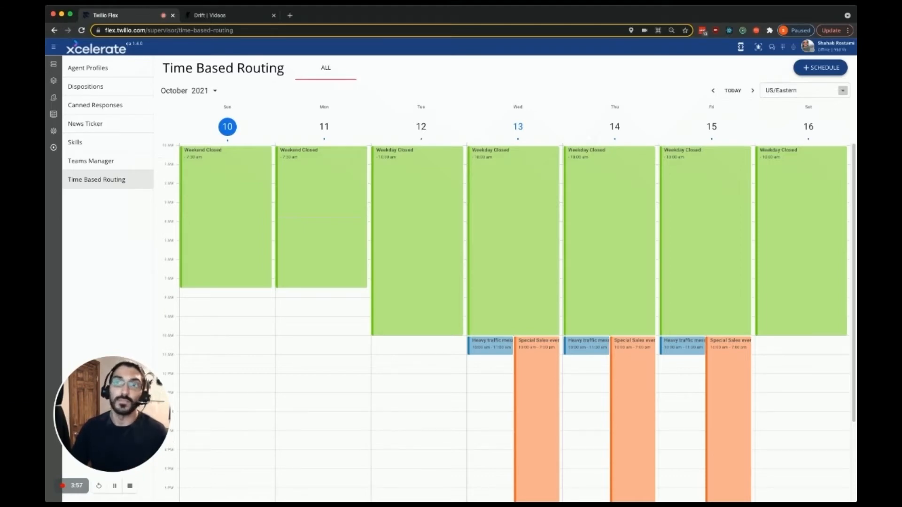
# Start a new schedule named "Urgent Systems Down" with the description "Urgent Systems Down for the next couple hours".
pyautogui.click(820, 68)
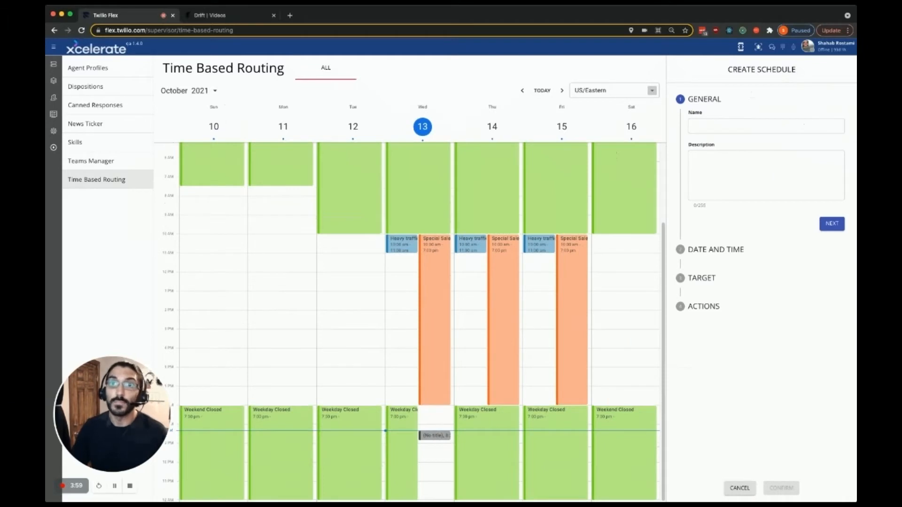
pyautogui.click(766, 126)
pyautogui.write('Urgent Systems Down')
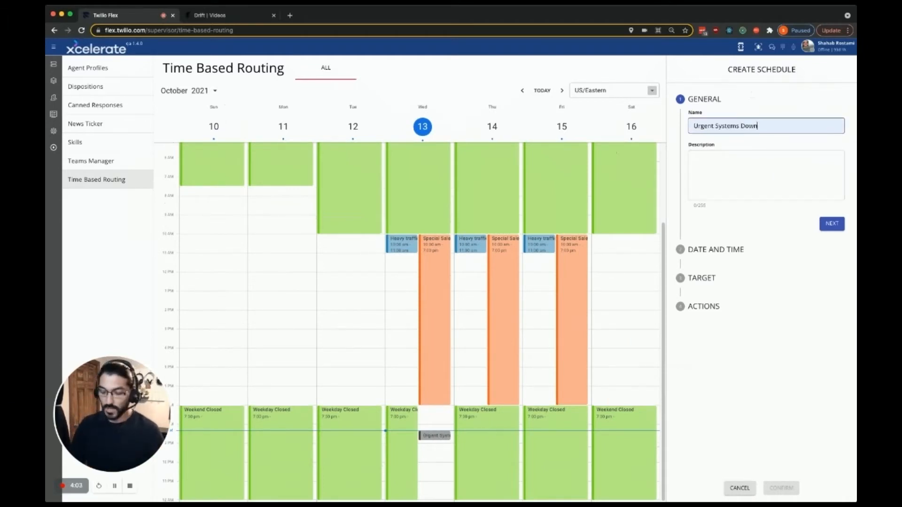
pyautogui.press('Tab')
pyautogui.write('Urgent Systems Down')
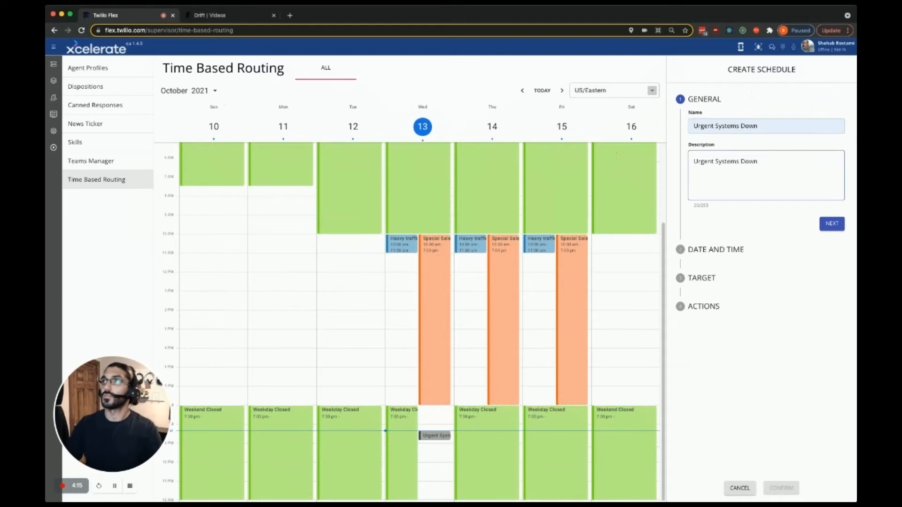
pyautogui.write('for ')
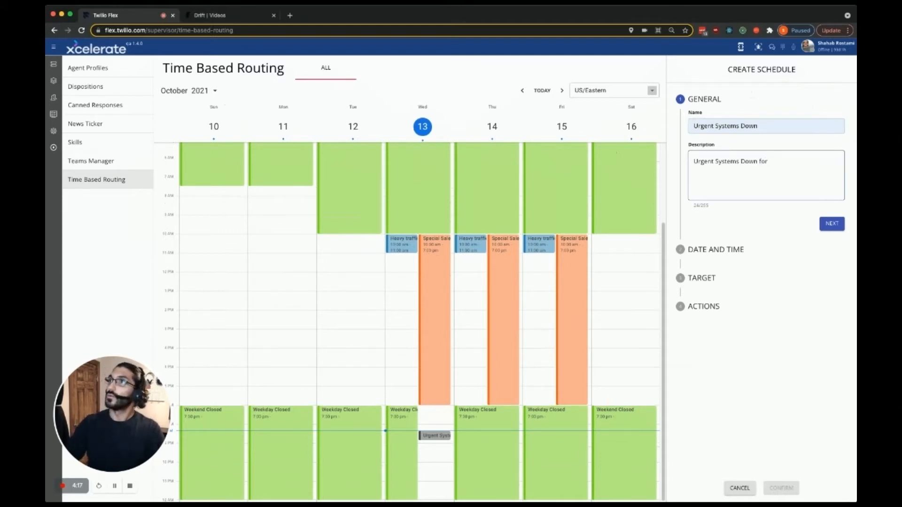
pyautogui.write('the next couple ho')
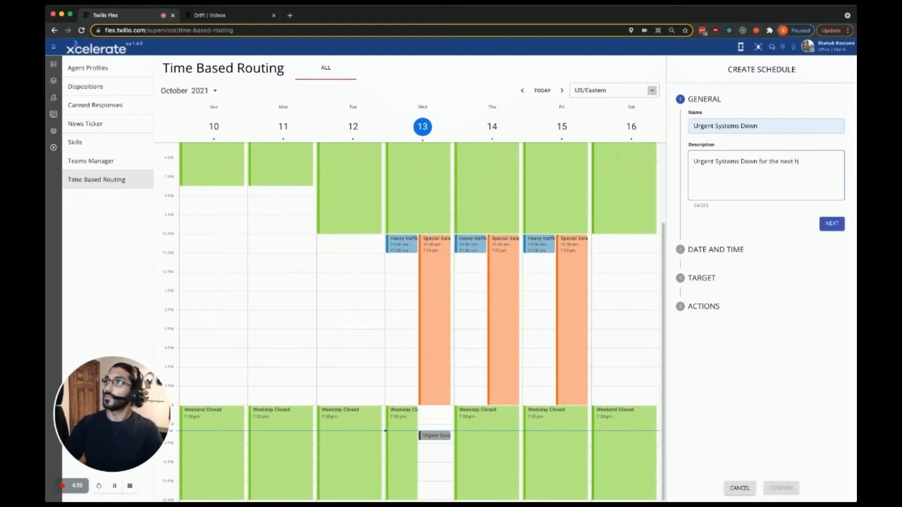
pyautogui.write('urs')
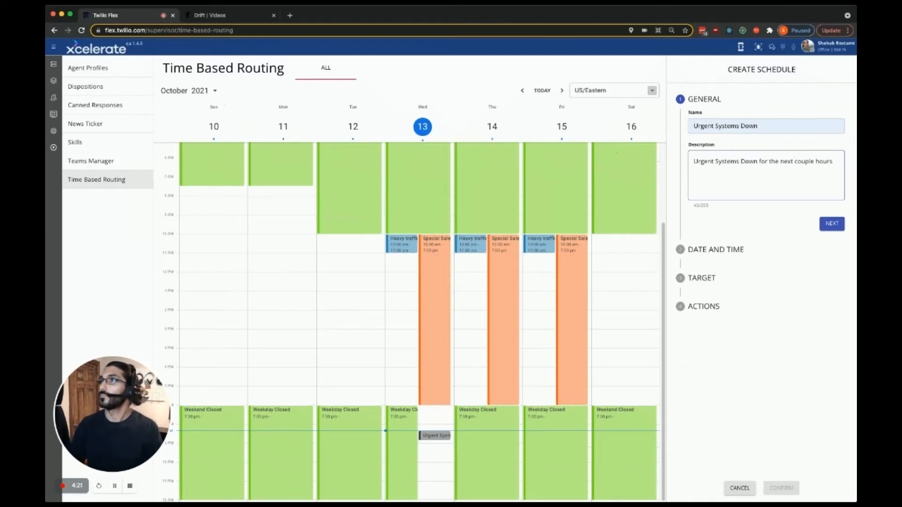
pyautogui.click(832, 223)
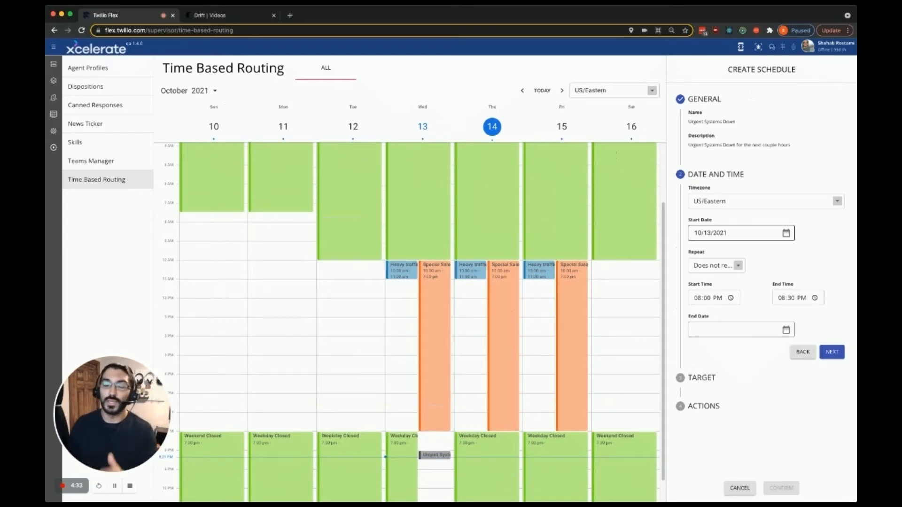
# Set the new schedule's date and time settings to repeat weekly.
pyautogui.click(713, 265)
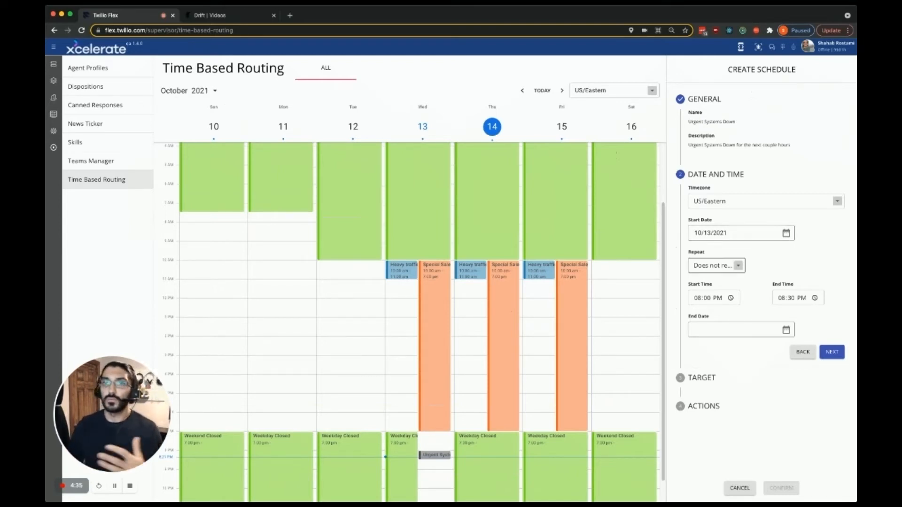
pyautogui.click(712, 265)
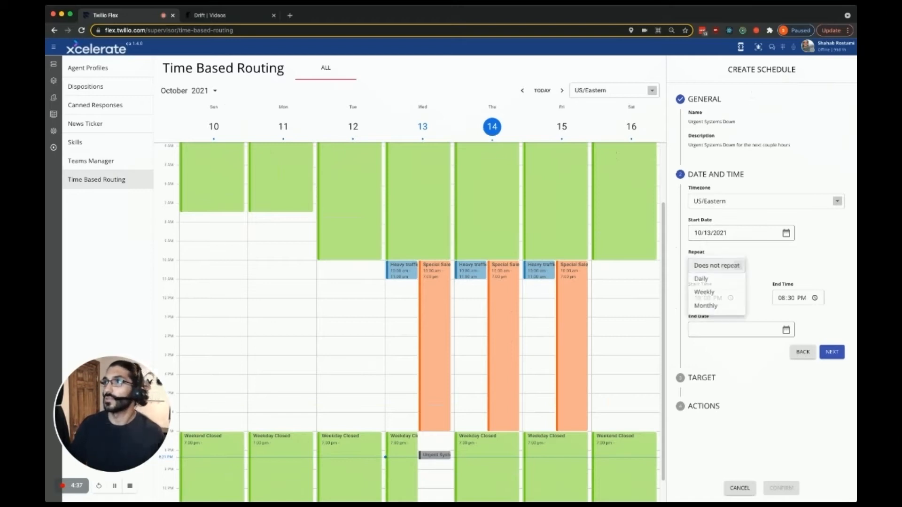
pyautogui.click(703, 293)
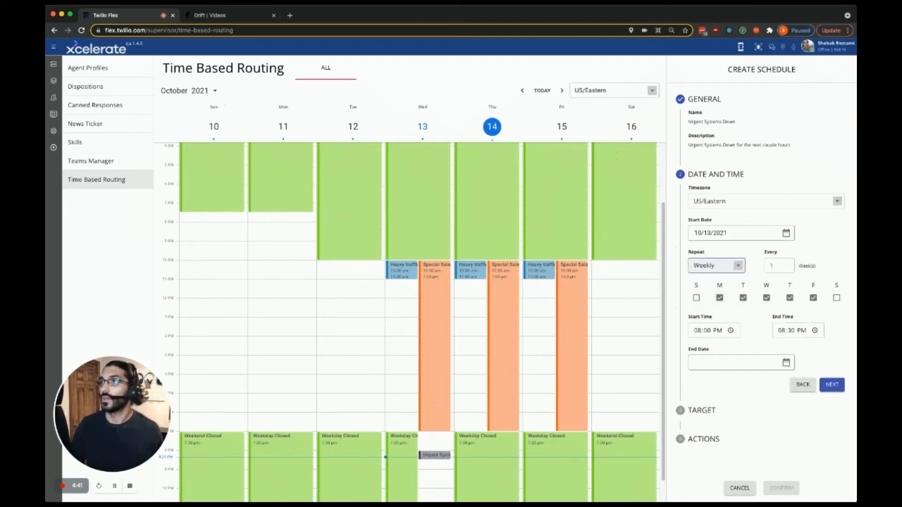
# Set the schedule's end time to 09:30 PM and its end date to 10/15/2021, and continue to the target settings.
pyautogui.click(713, 330)
pyautogui.press('Tab')
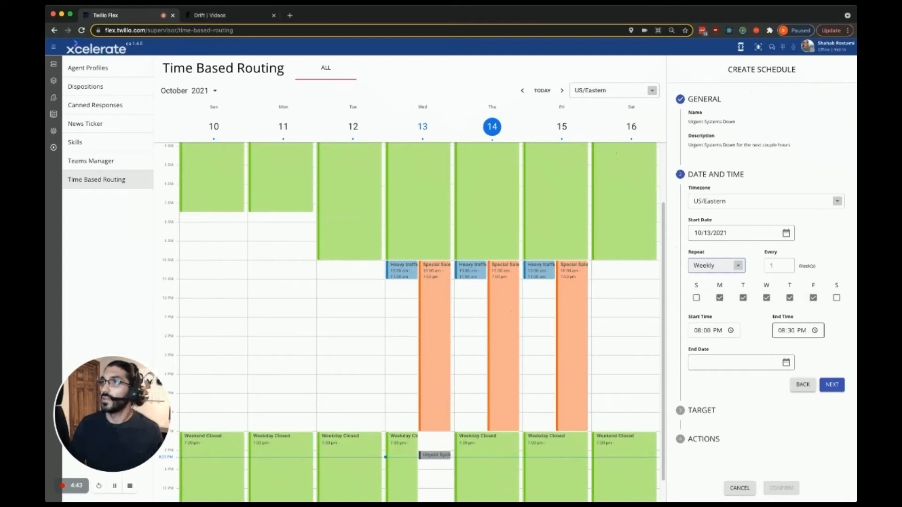
pyautogui.click(781, 330)
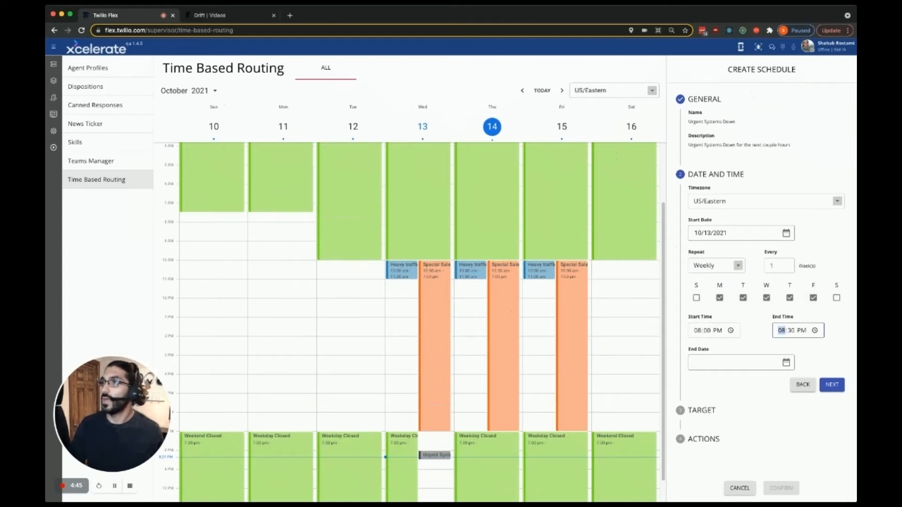
pyautogui.press('Up')
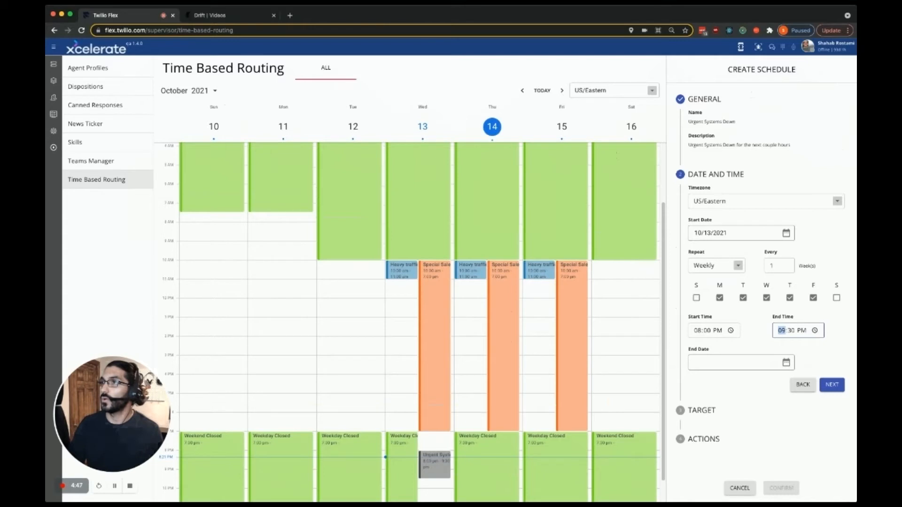
pyautogui.press('Tab')
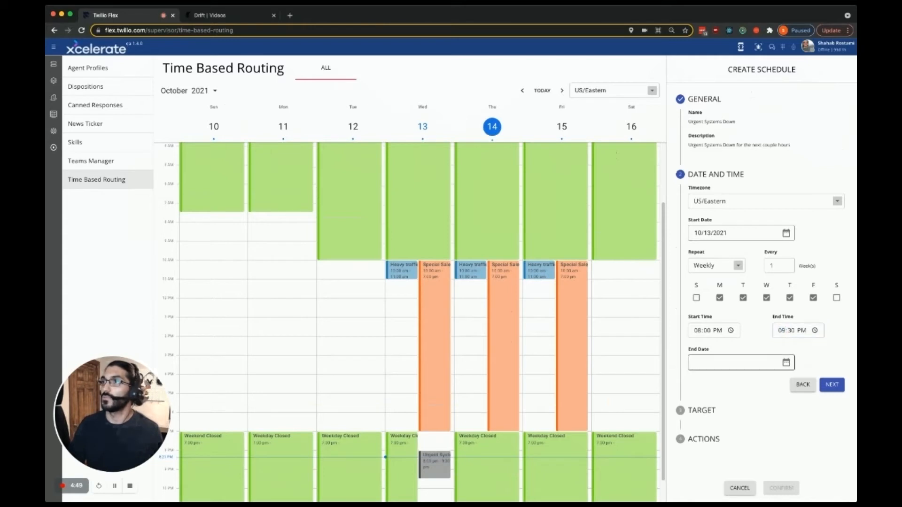
pyautogui.click(785, 362)
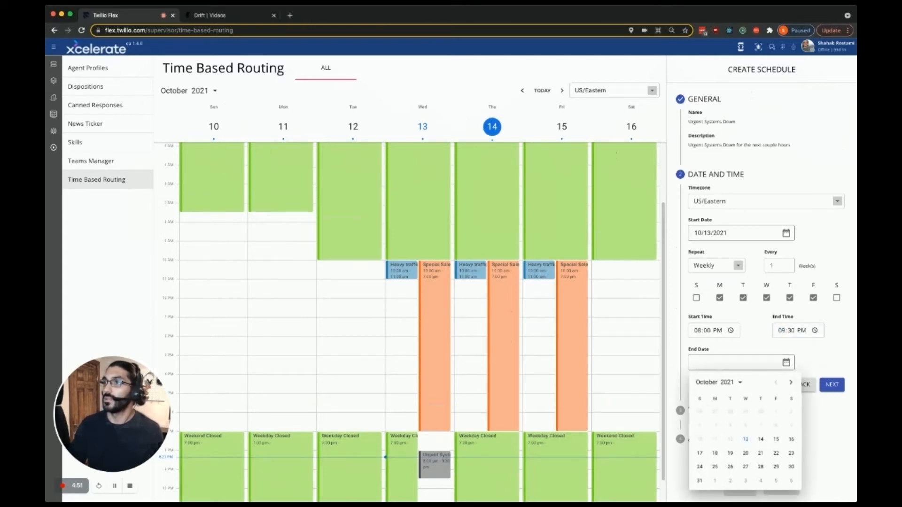
pyautogui.click(775, 440)
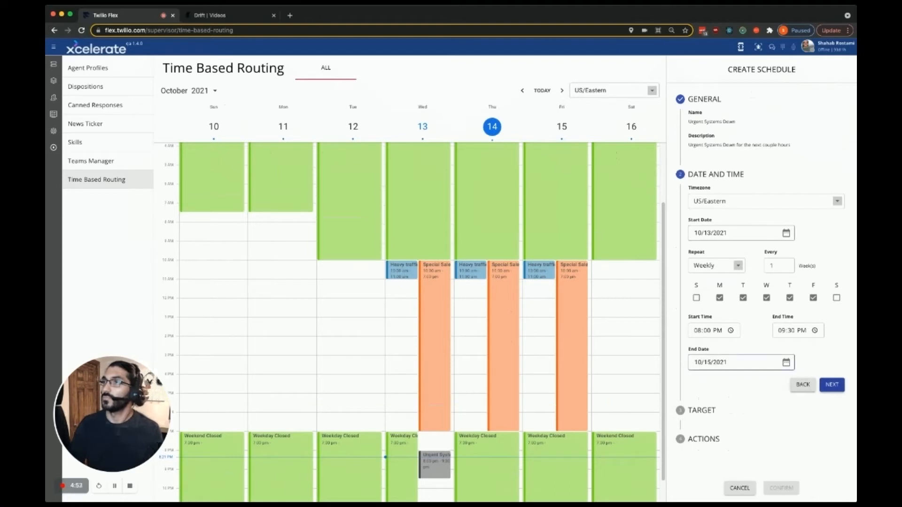
pyautogui.click(831, 385)
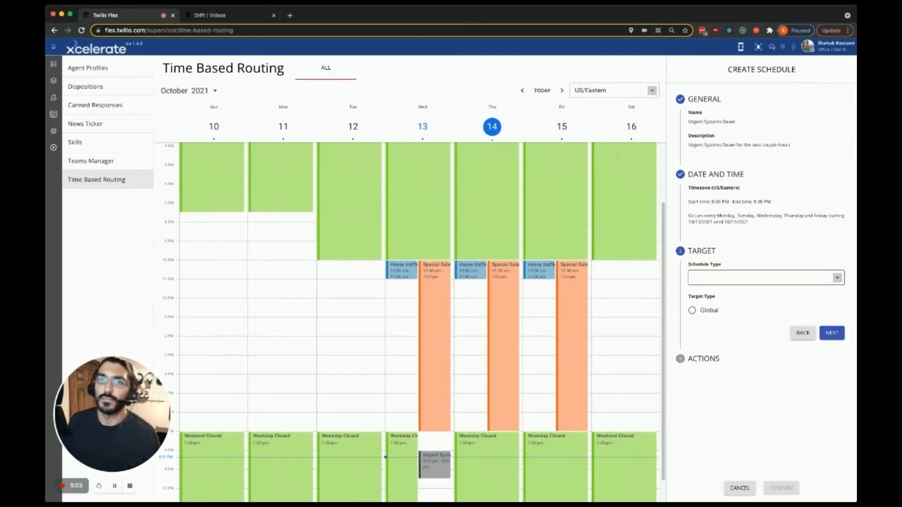
# Set the schedule type to Urgent with the Global target type, and continue to the actions.
pyautogui.press('space')
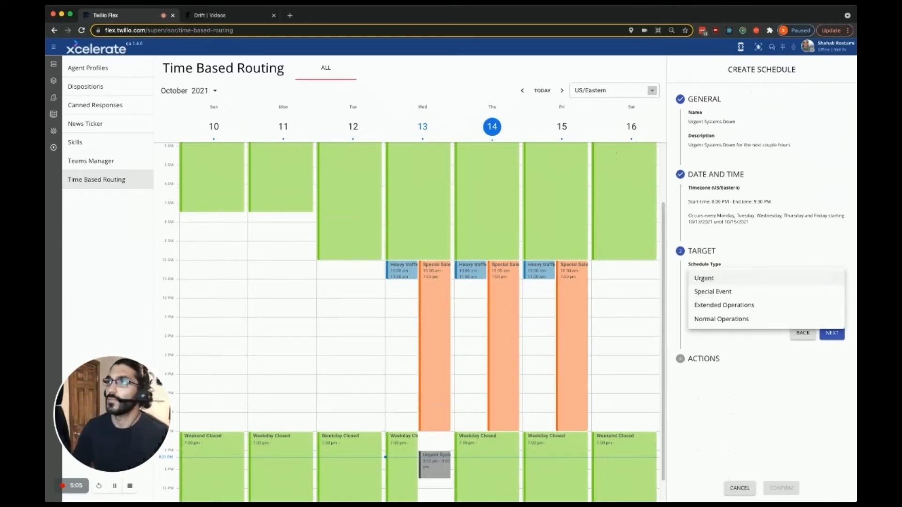
pyautogui.press('Down')
pyautogui.press('Down')
pyautogui.press('Down')
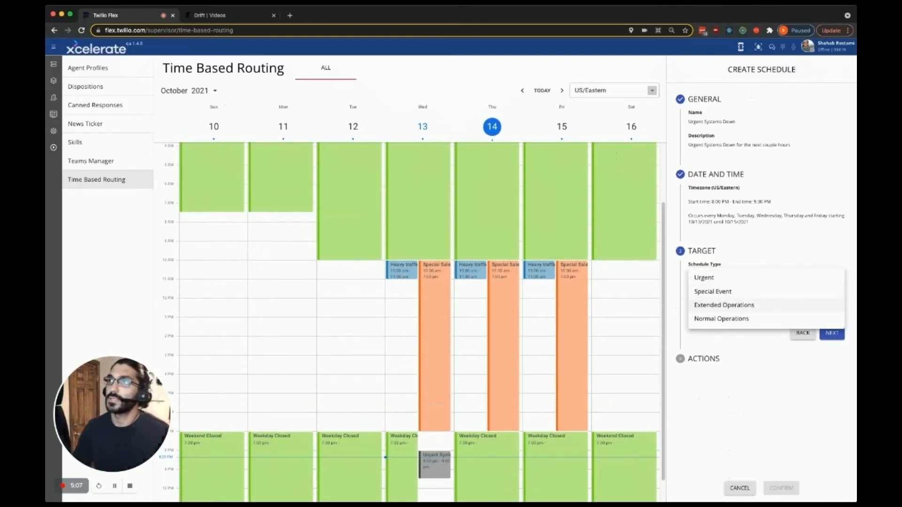
pyautogui.press('Down')
pyautogui.press('Return')
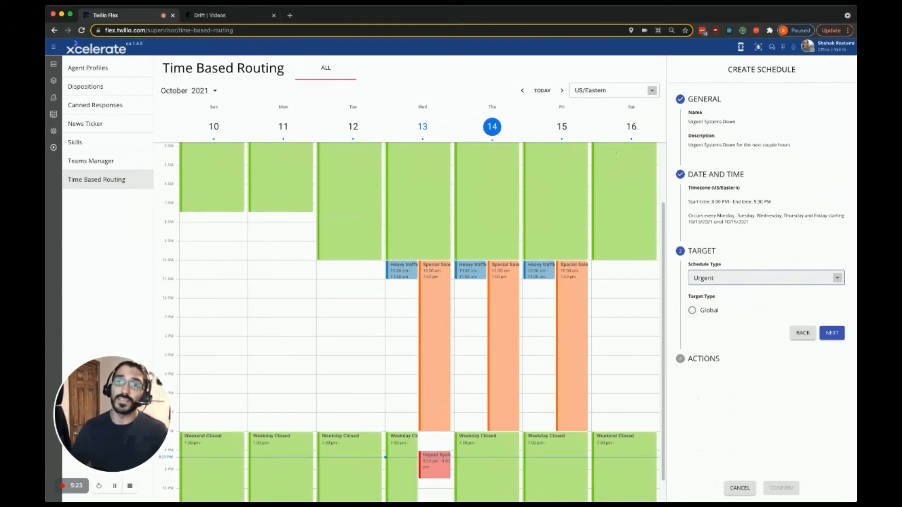
pyautogui.click(692, 310)
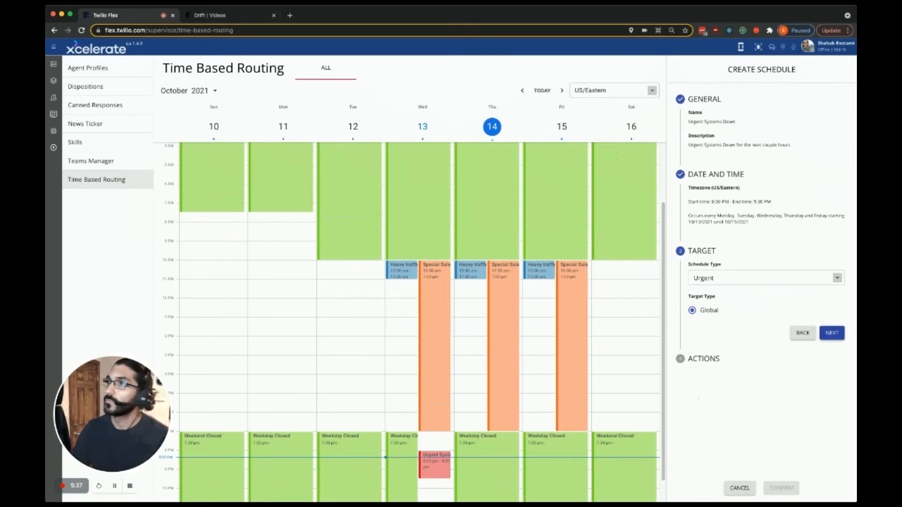
pyautogui.click(832, 333)
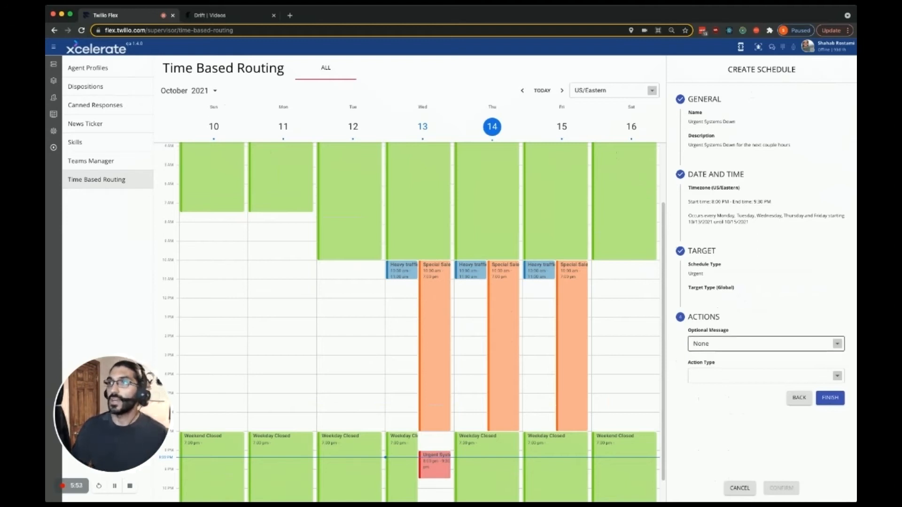
pyautogui.click(766, 343)
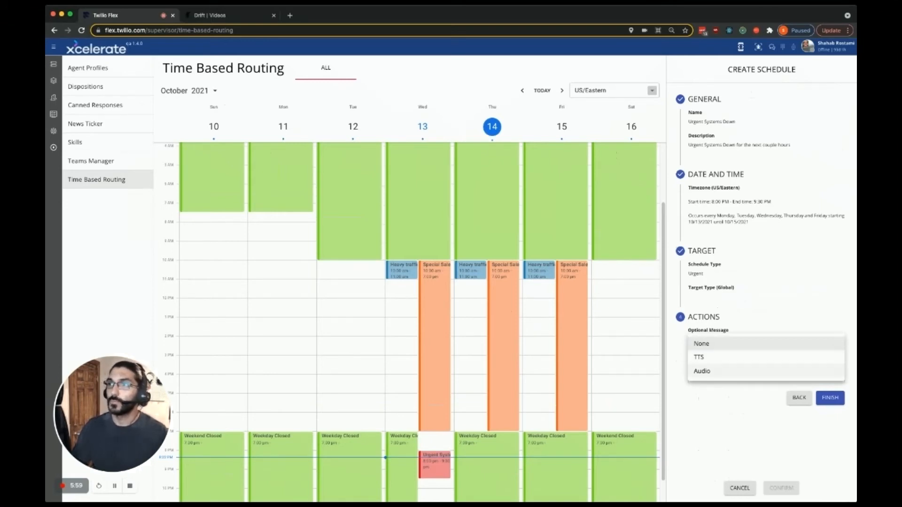
pyautogui.click(702, 371)
pyautogui.press('super+Tab')
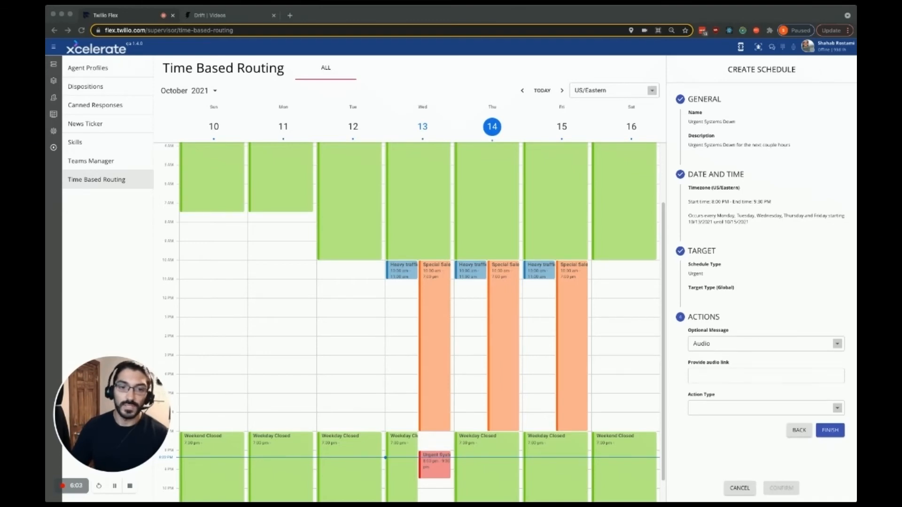
pyautogui.click(765, 376)
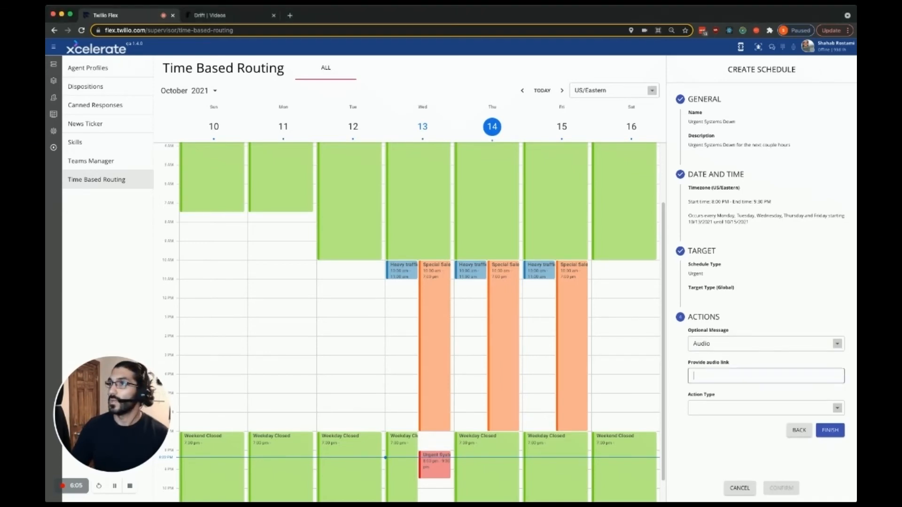
pyautogui.write('https://tbr-audiofiles-sr-2096.twil.io/techdiff.mp3')
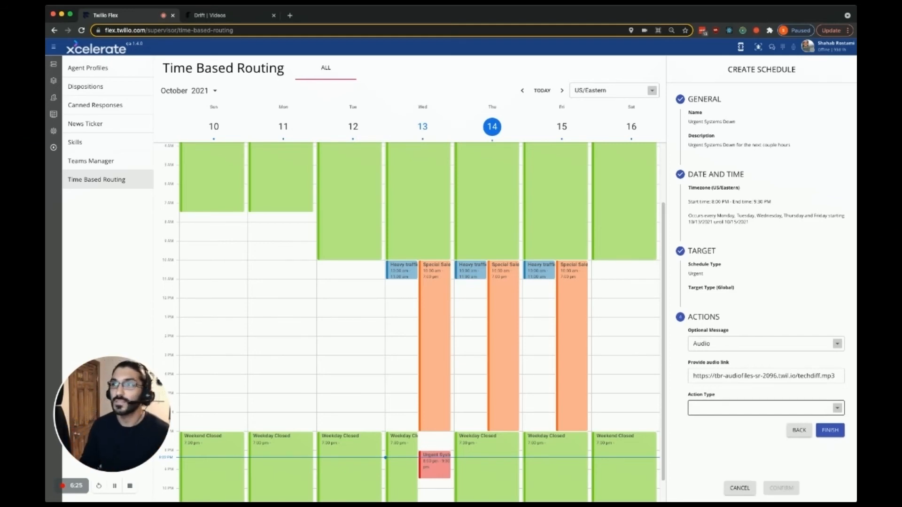
# Set the schedule's action type to Hangup, then finish the actions and confirm the new schedule.
pyautogui.click(766, 408)
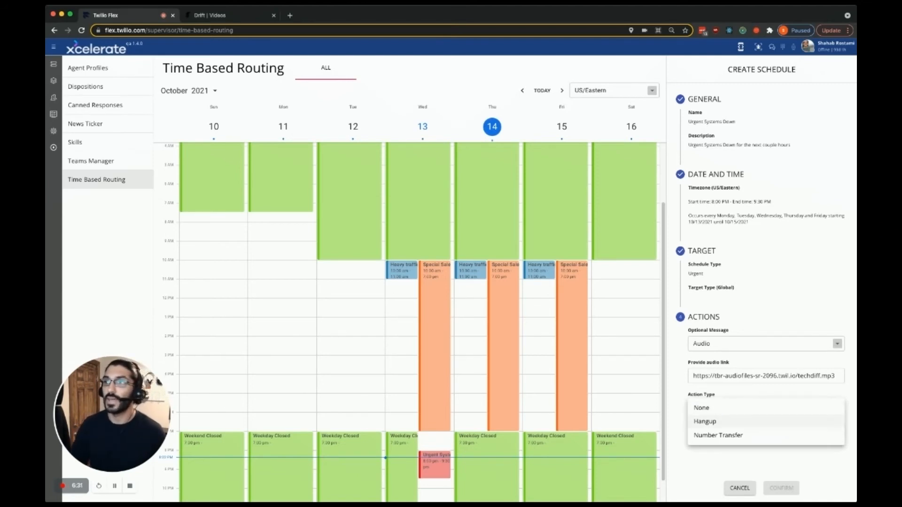
pyautogui.click(760, 421)
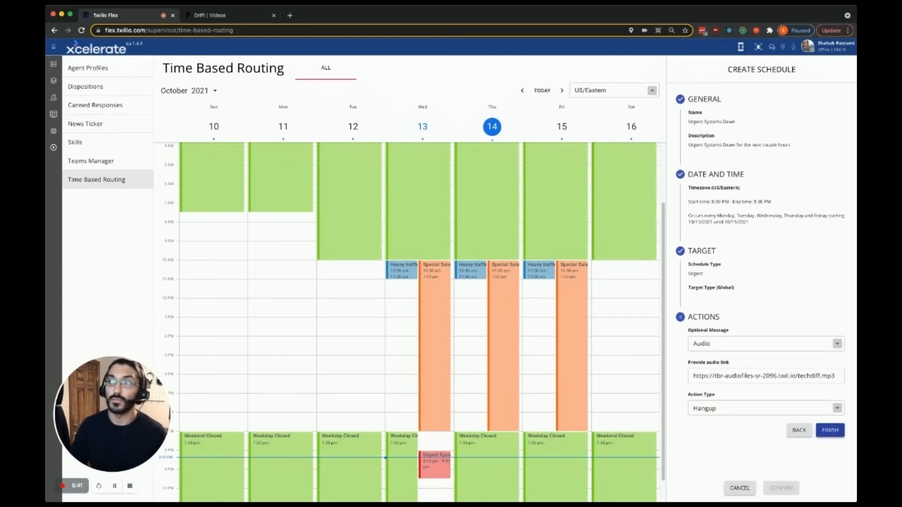
pyautogui.click(829, 430)
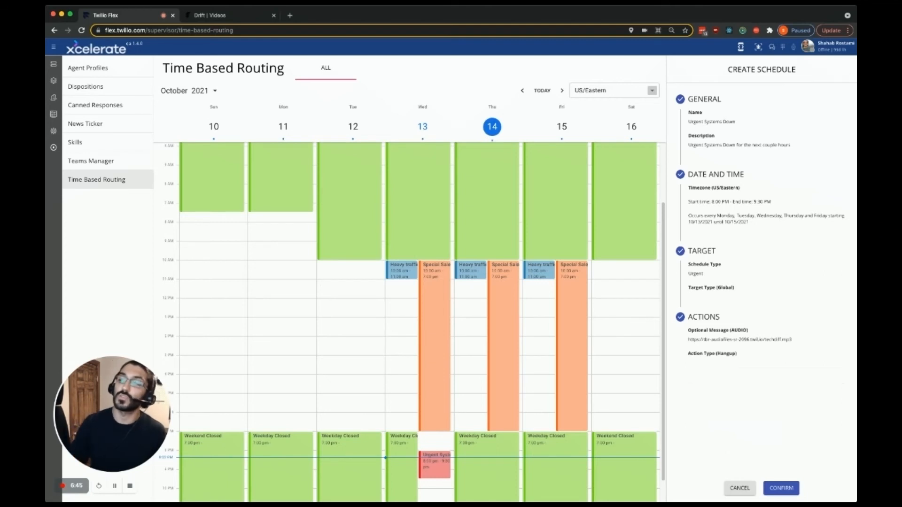
pyautogui.click(781, 488)
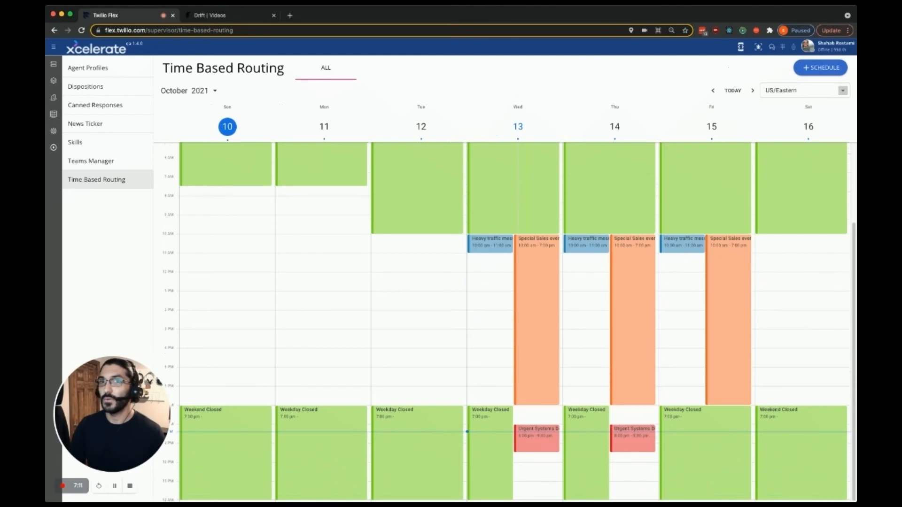
# Open the Urgent Systems Down event on Wednesday, October 13 for editing, applying the edit to all recurring events.
pyautogui.click(536, 434)
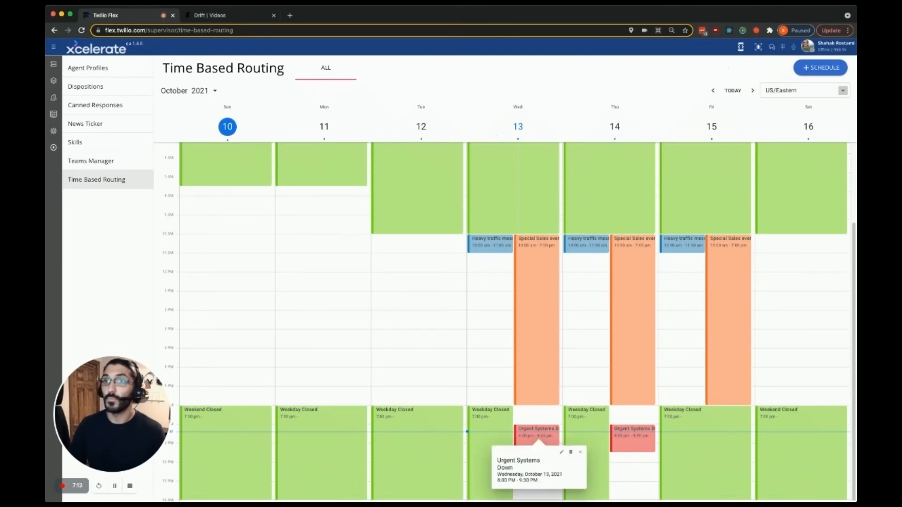
pyautogui.click(561, 451)
pyautogui.click(398, 277)
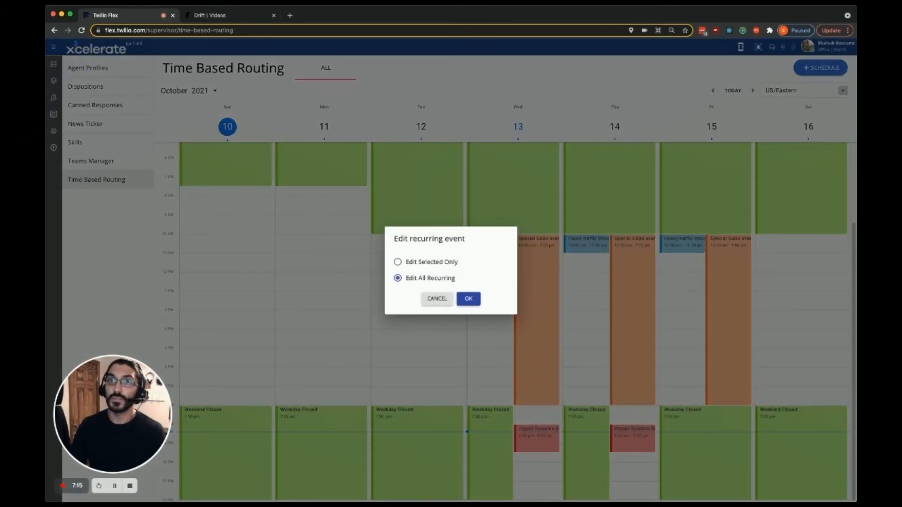
pyautogui.click(397, 261)
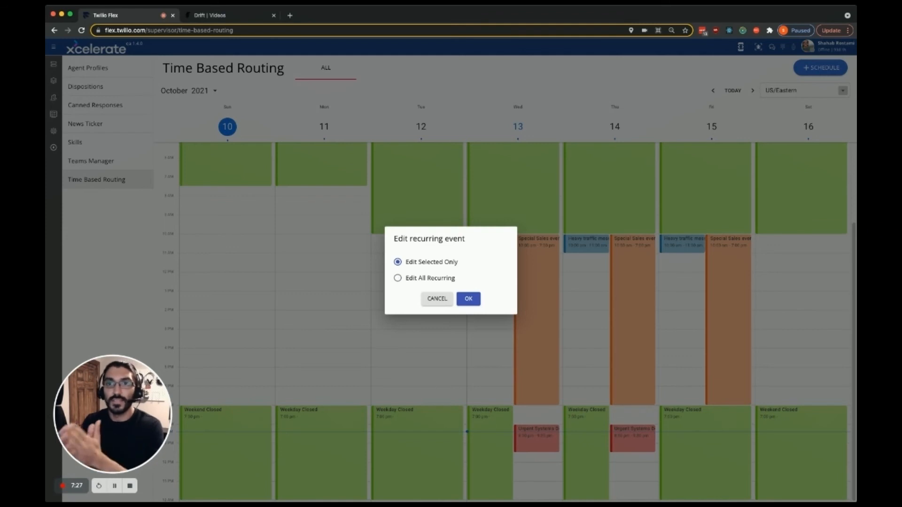
pyautogui.click(397, 278)
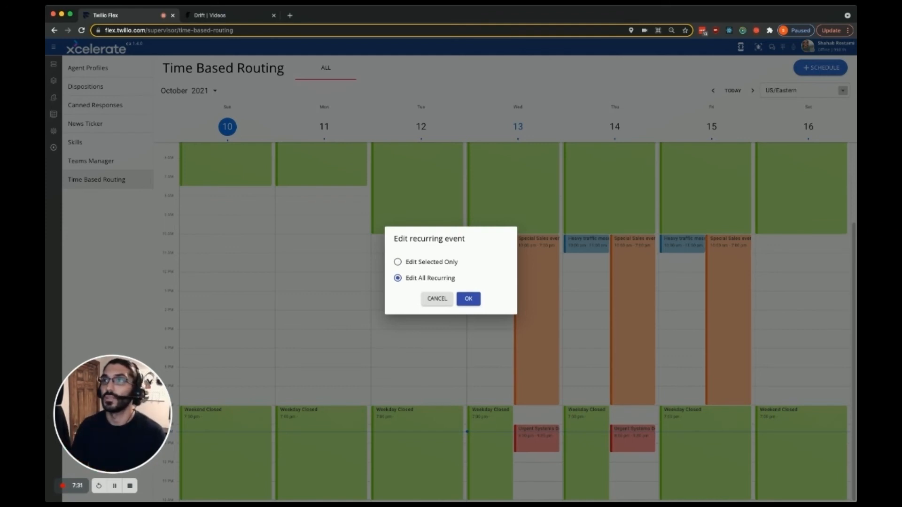
pyautogui.click(468, 298)
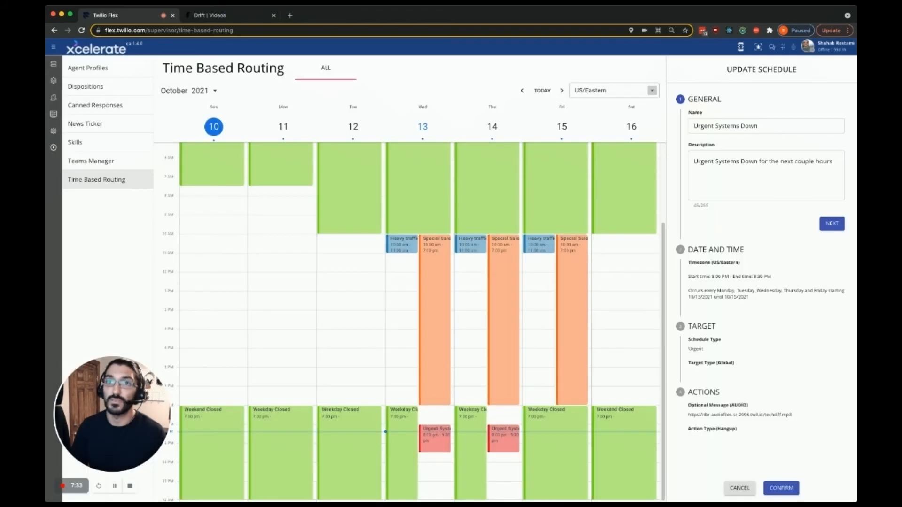
# In the actions, change the optional message to TTS with the text "Urgent message with additional messaging that was not recorded previously.".
pyautogui.click(704, 392)
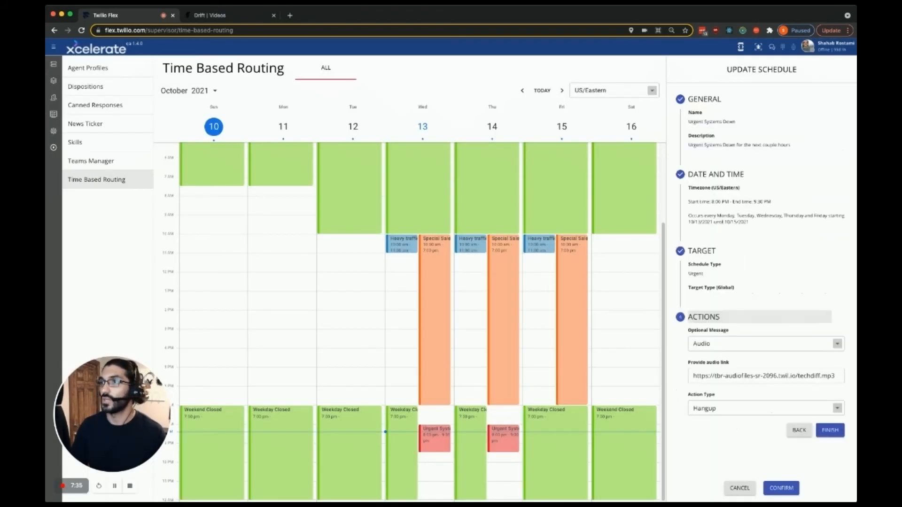
pyautogui.click(766, 343)
pyautogui.click(698, 330)
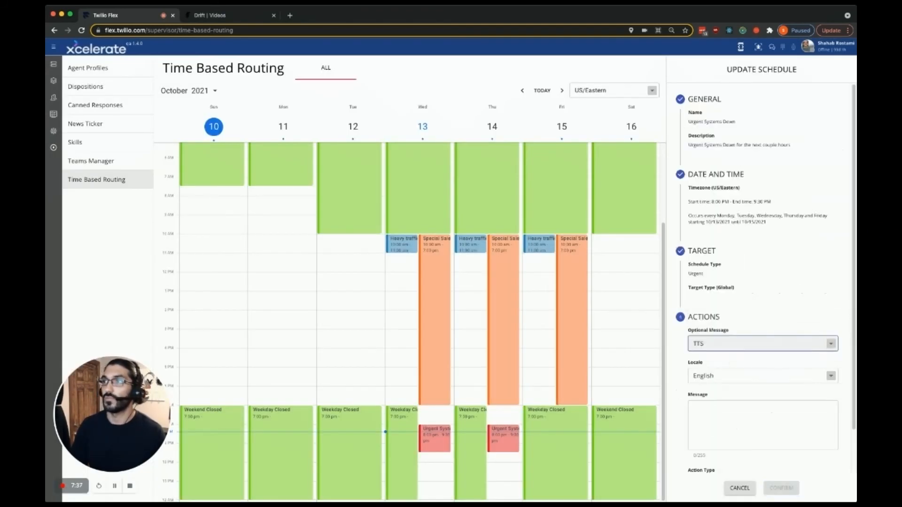
pyautogui.click(752, 423)
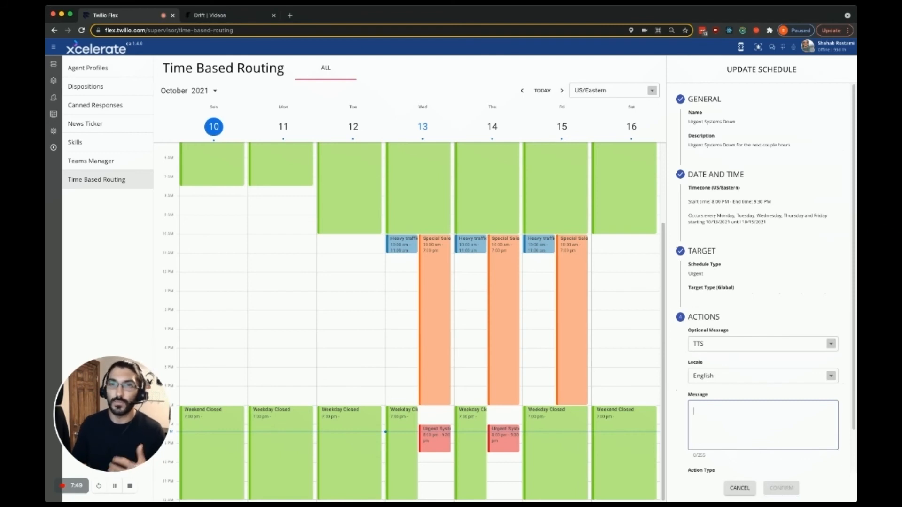
pyautogui.write('Urgent me')
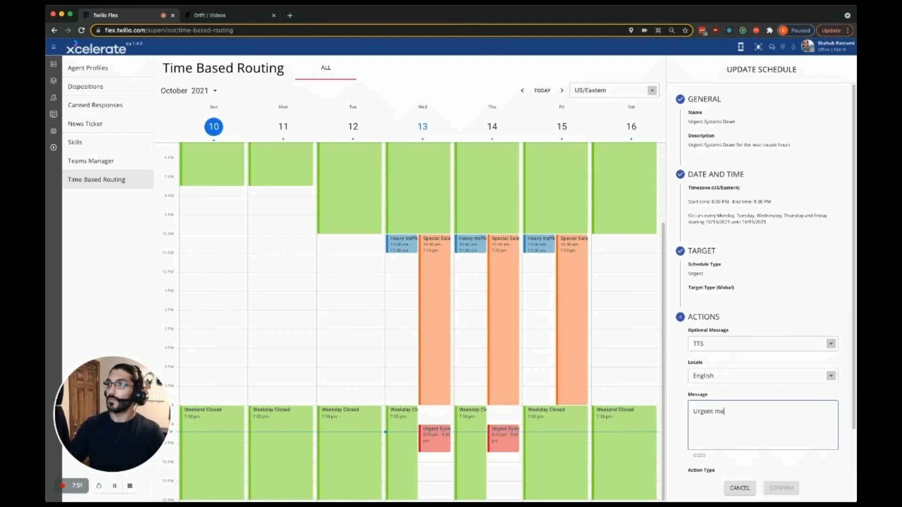
pyautogui.write('ssage with additional ')
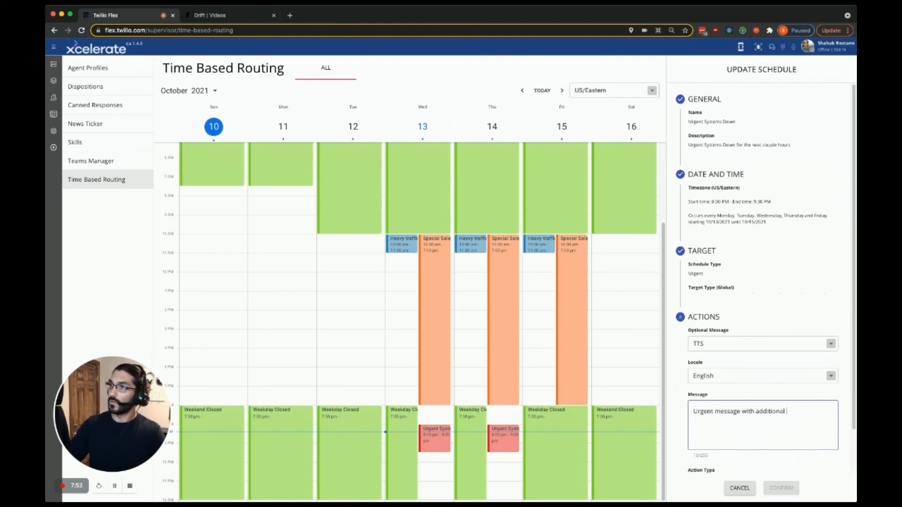
pyautogui.write('messaging that was not recorded')
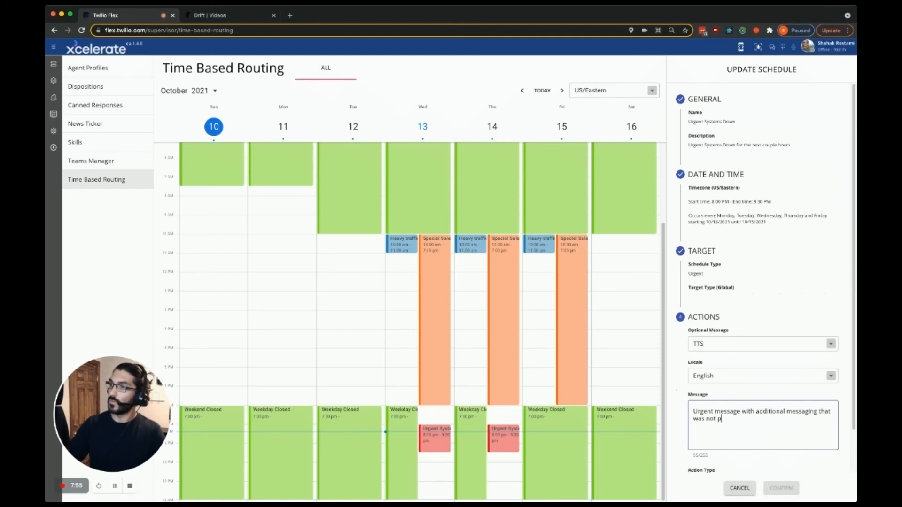
pyautogui.write(' previously.')
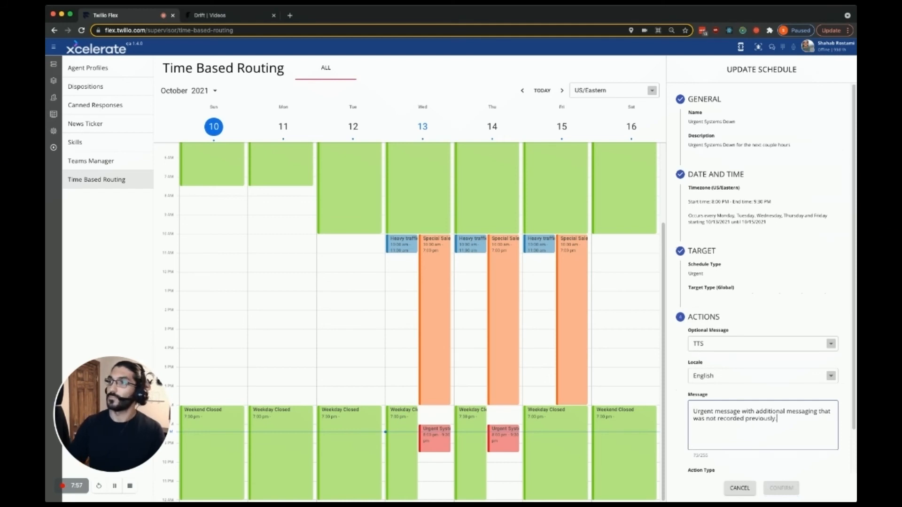
# Finish the edited actions and confirm the update of the Urgent Systems Down schedule.
pyautogui.scroll(-2, 761, 281)
pyautogui.click(824, 458)
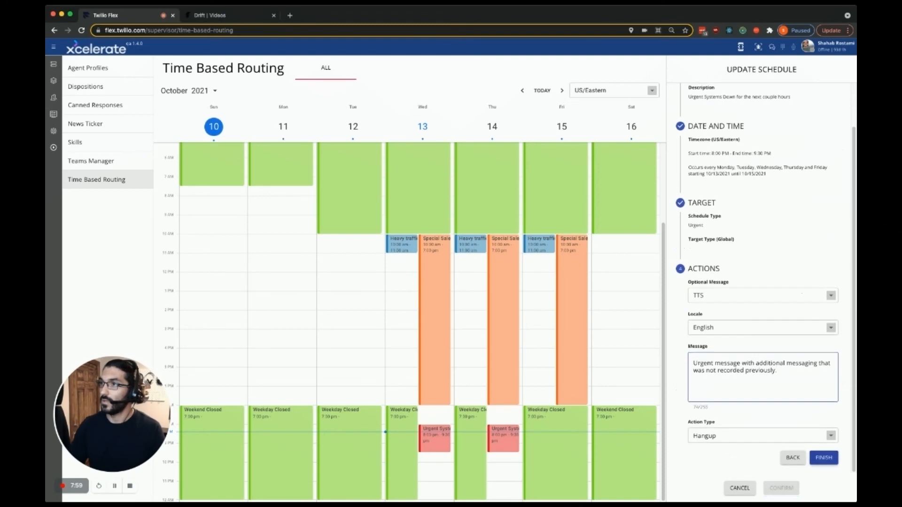
pyautogui.click(781, 488)
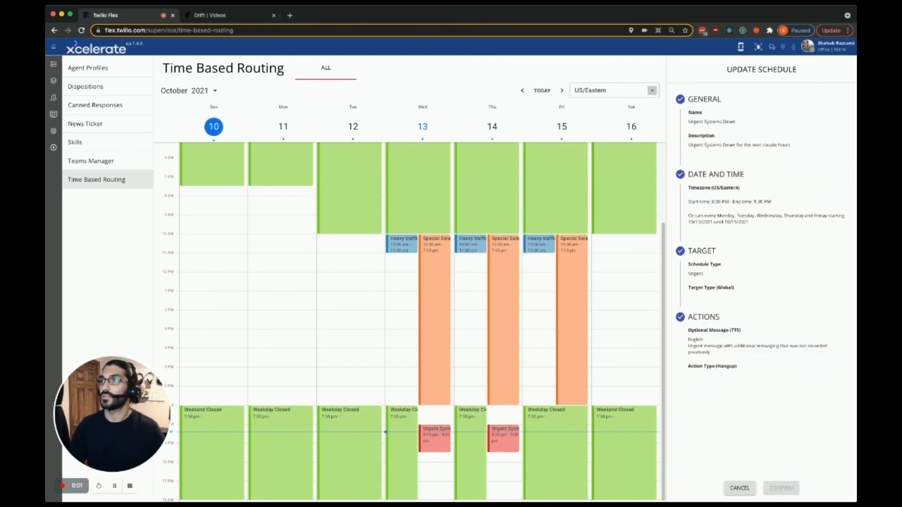